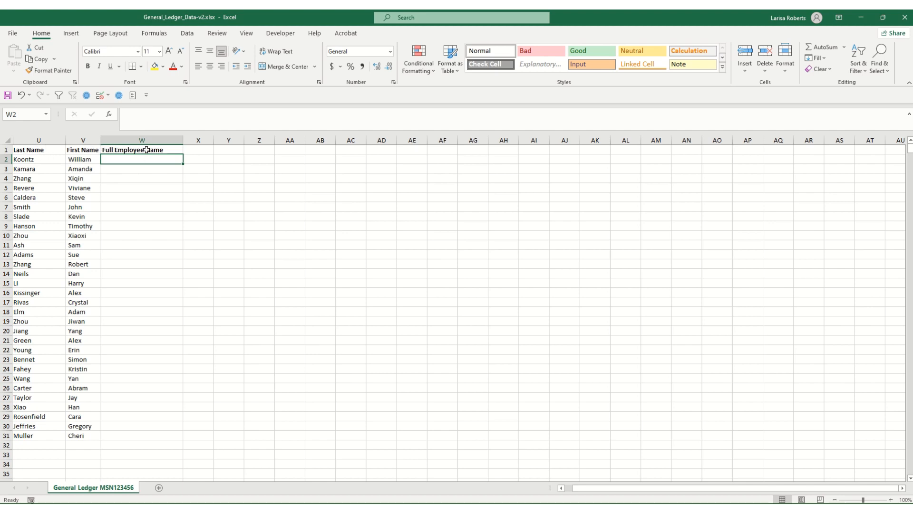
Type the first two employees' names as 'Last, First' in W2 and W3 to trigger a Flash Fill preview
{"action": "left_click", "coordinate": [163, 150]}
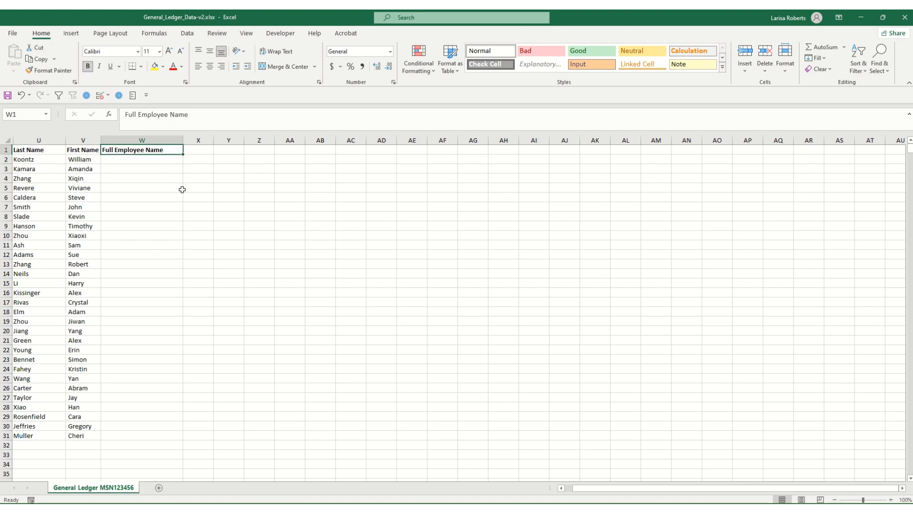
{"action": "left_click", "coordinate": [121, 159]}
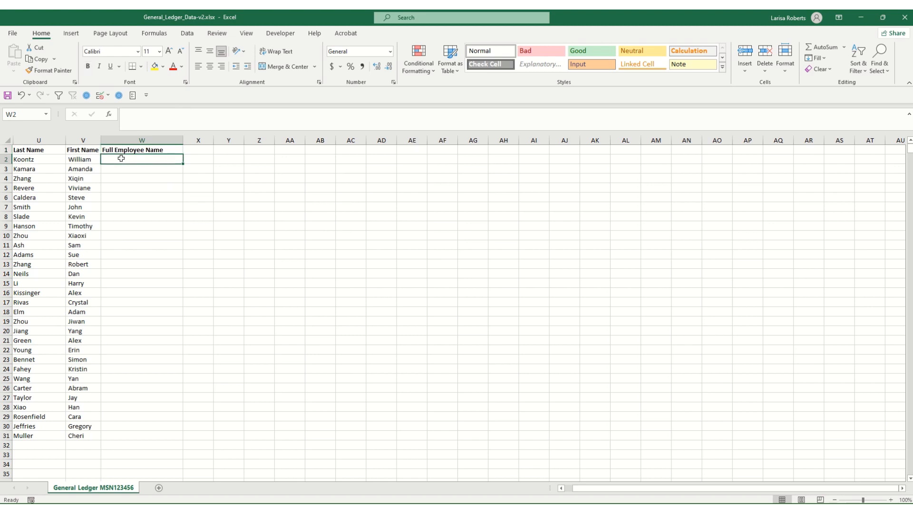
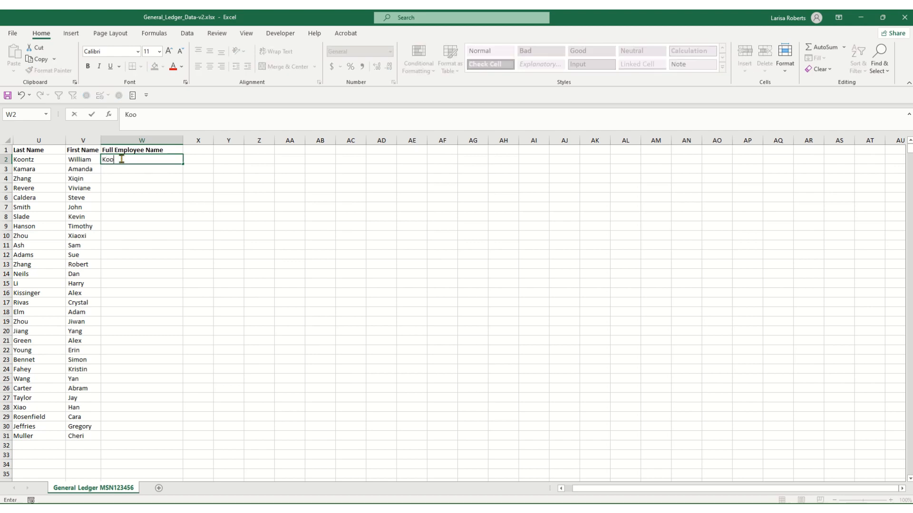
{"action": "key", "text": "Return"}
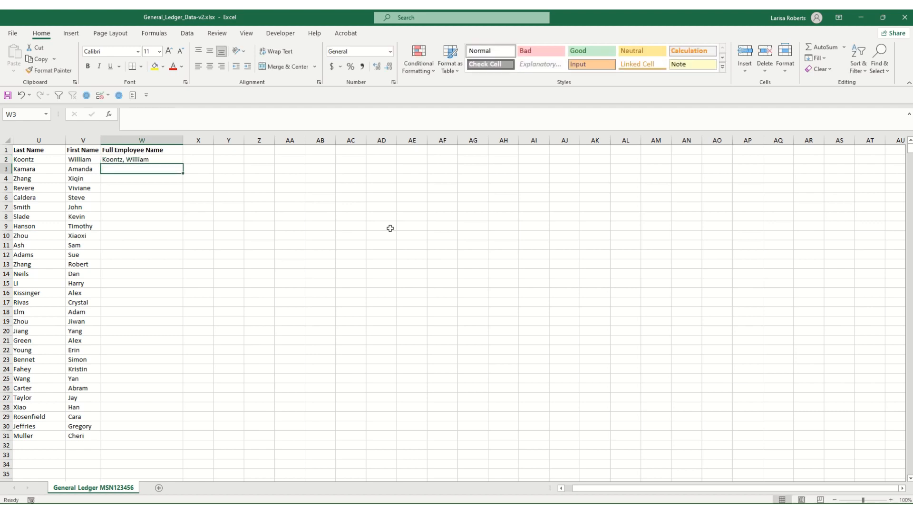
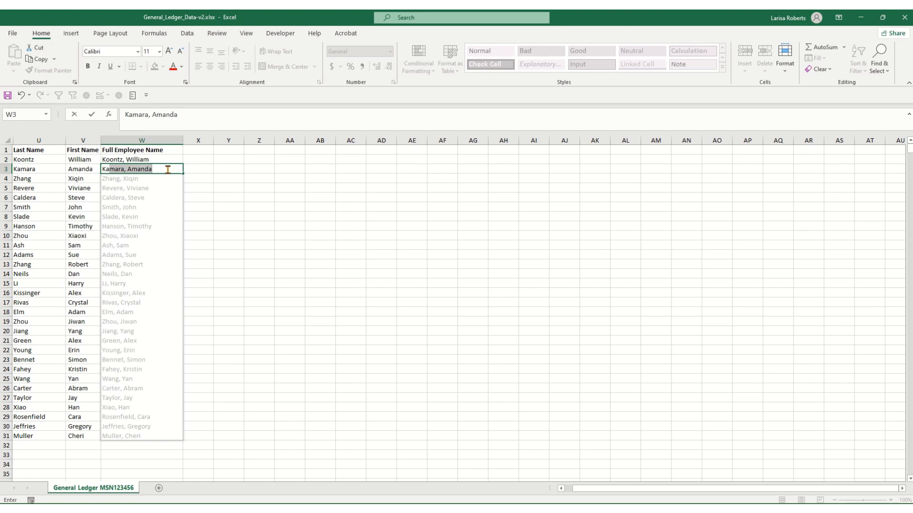
Accept the Flash Fill preview and inspect several of the filled 'Last, First' entries in column W
{"action": "key", "text": "Return"}
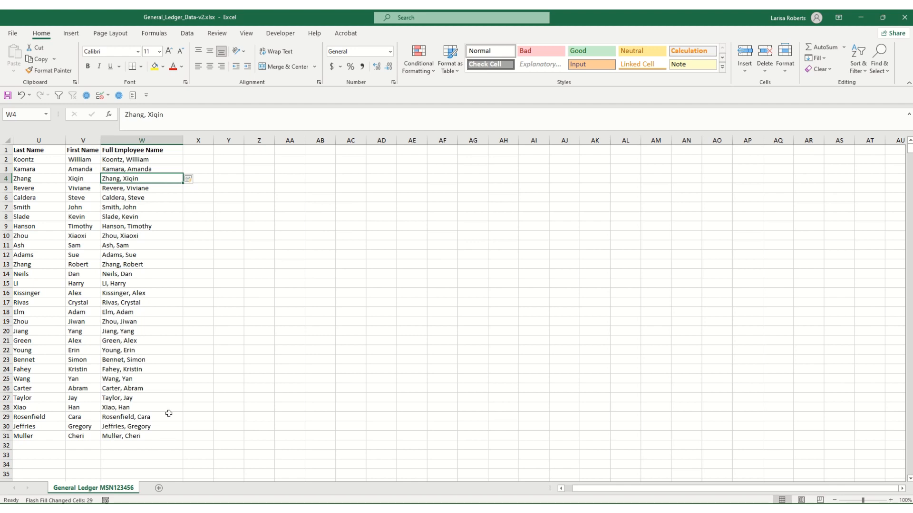
{"action": "left_click", "coordinate": [129, 255]}
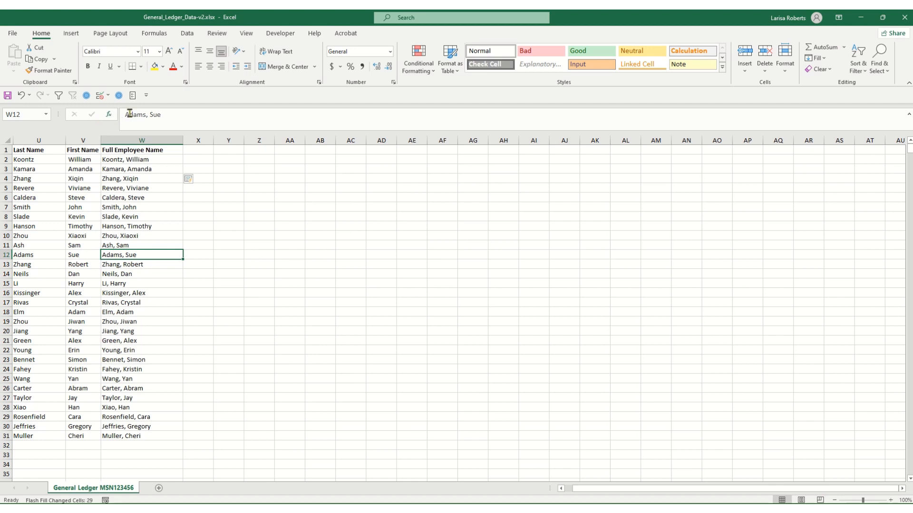
{"action": "left_click_drag", "start_coordinate": [120, 114], "coordinate": [188, 114]}
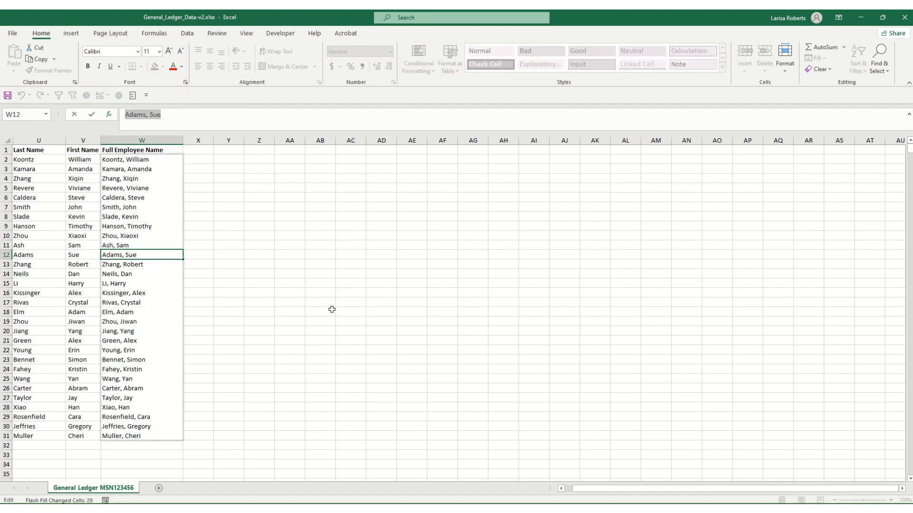
{"action": "key", "text": "Home"}
{"action": "left_click", "coordinate": [131, 198]}
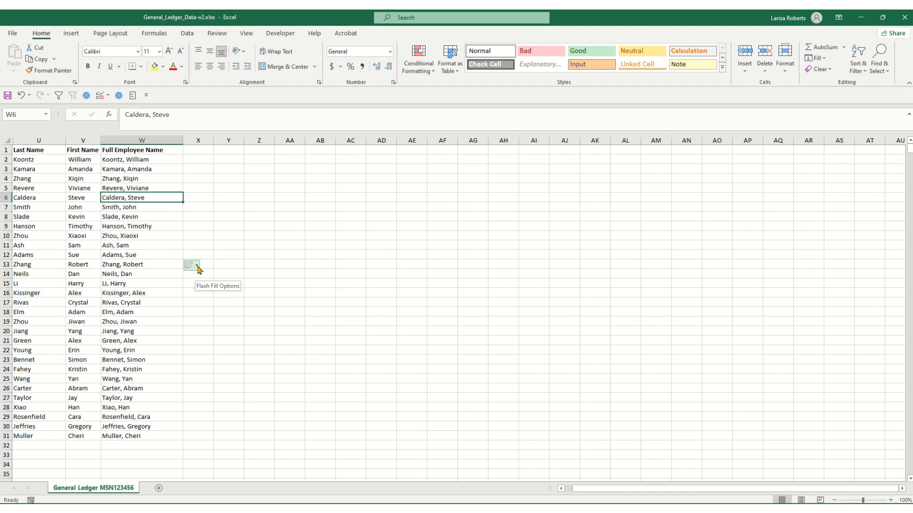
Review the Flash Fill Options menu without changing anything, ending back at W2
{"action": "left_click", "coordinate": [197, 269]}
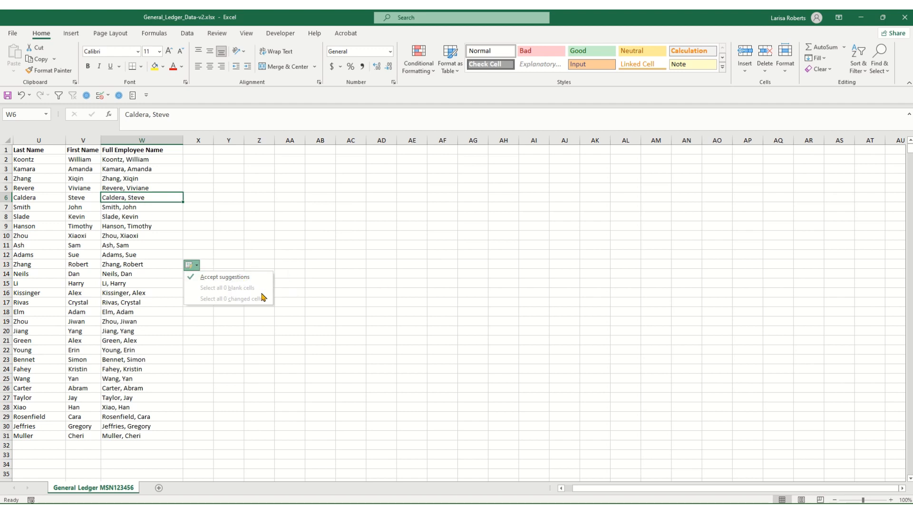
{"action": "left_click", "coordinate": [150, 188]}
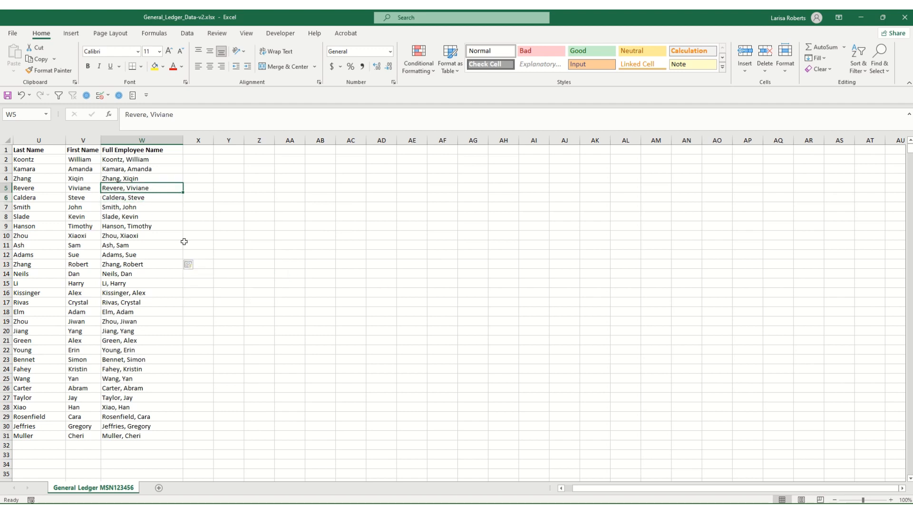
{"action": "left_click", "coordinate": [193, 266]}
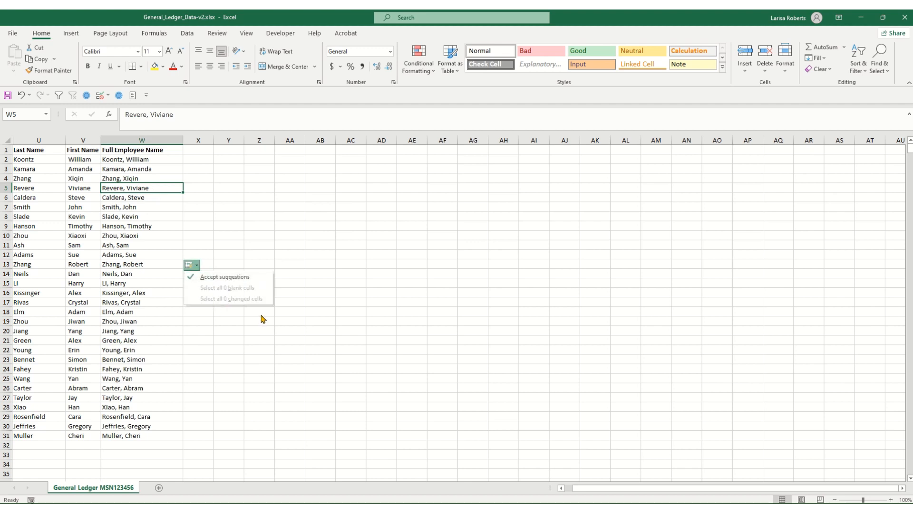
{"action": "left_click", "coordinate": [197, 267]}
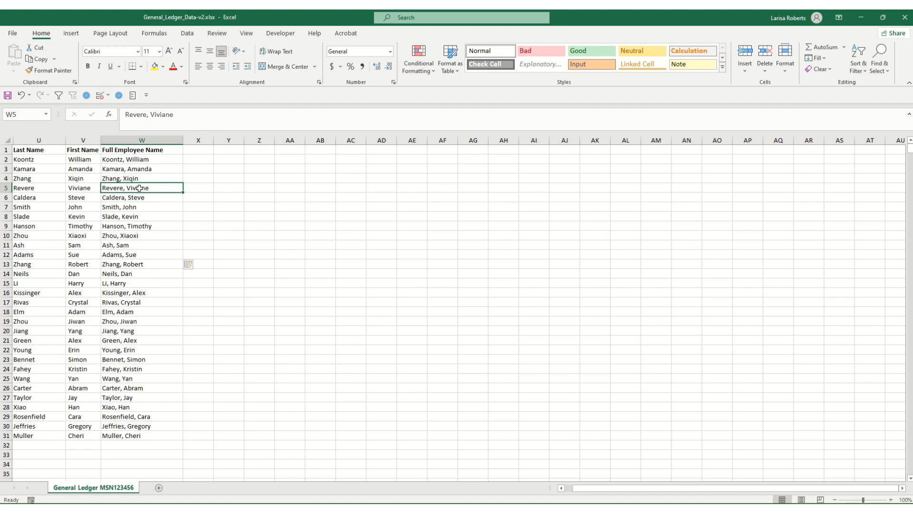
{"action": "left_click", "coordinate": [146, 161]}
Clear W2:W31, then enter the first two names as 'First Last' and accept Flash Fill
{"action": "key", "text": "ctrl+shift+Down"}
{"action": "key", "text": "Delete"}
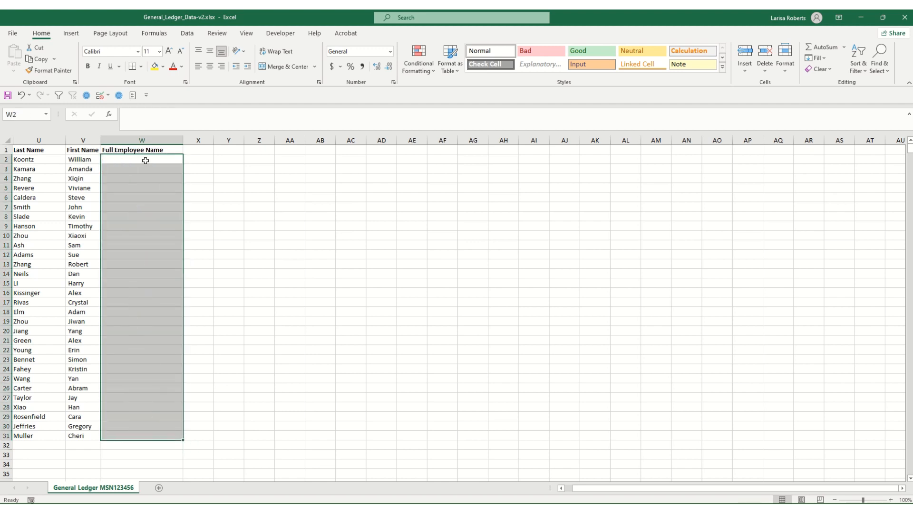
{"action": "left_click", "coordinate": [141, 159]}
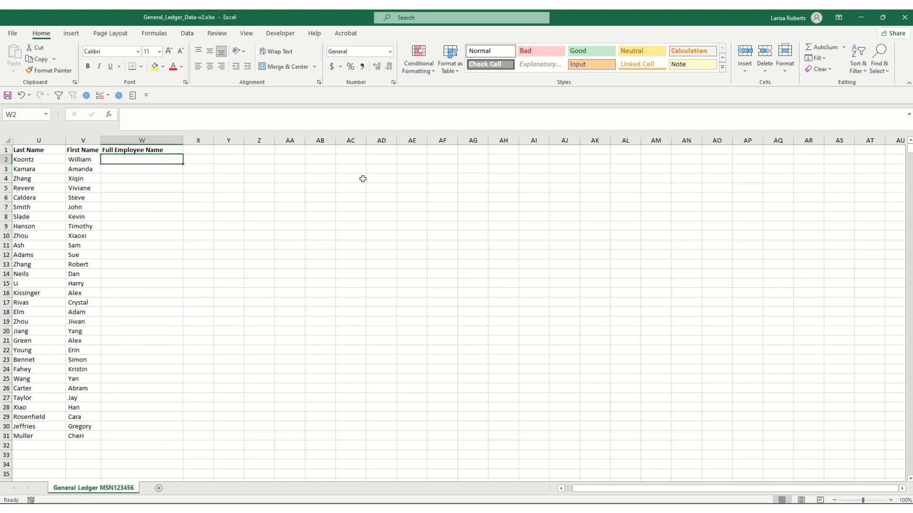
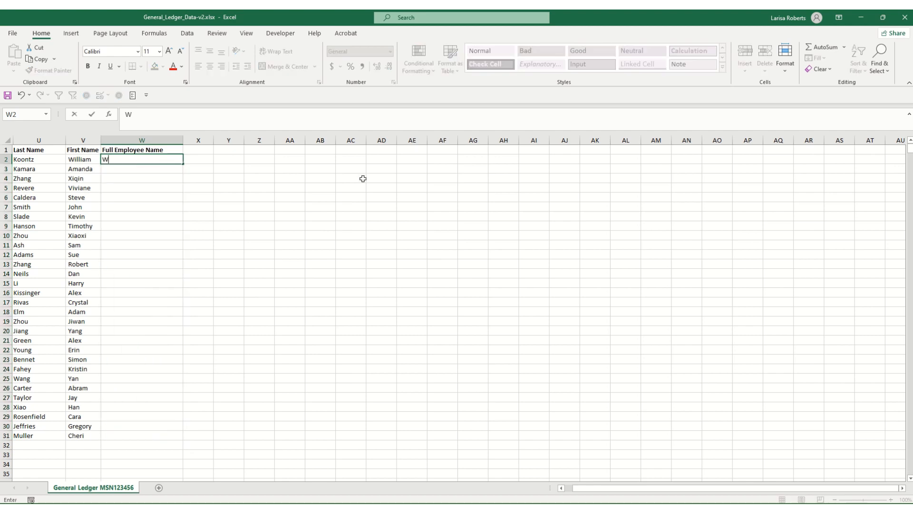
{"action": "key", "text": "Return"}
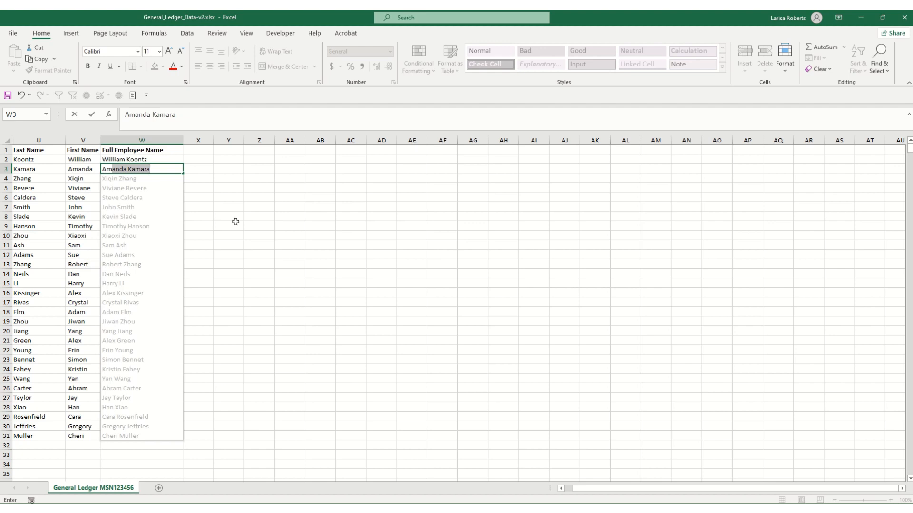
{"action": "key", "text": "Return"}
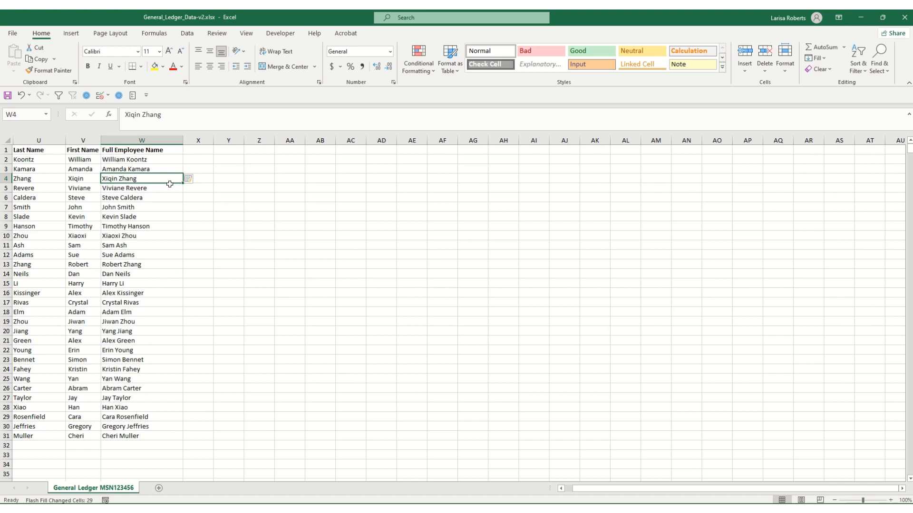
{"action": "left_click", "coordinate": [196, 181]}
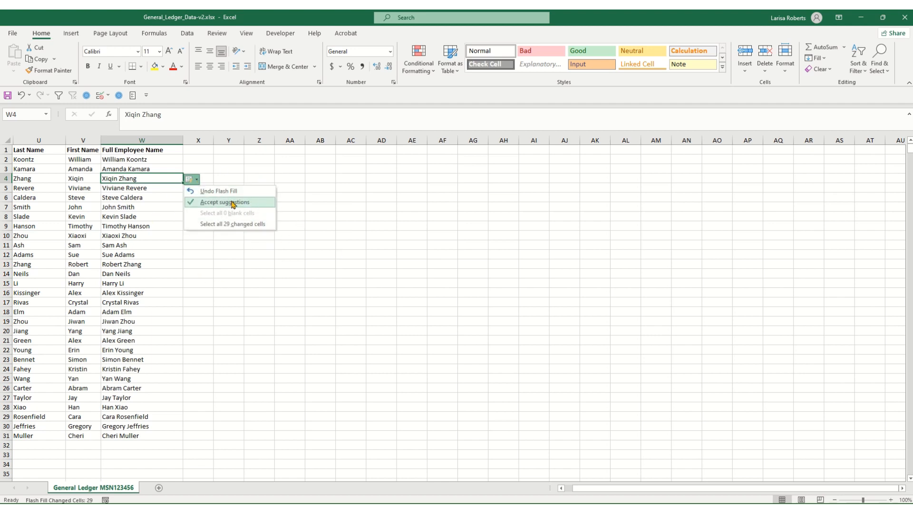
{"action": "left_click", "coordinate": [216, 223]}
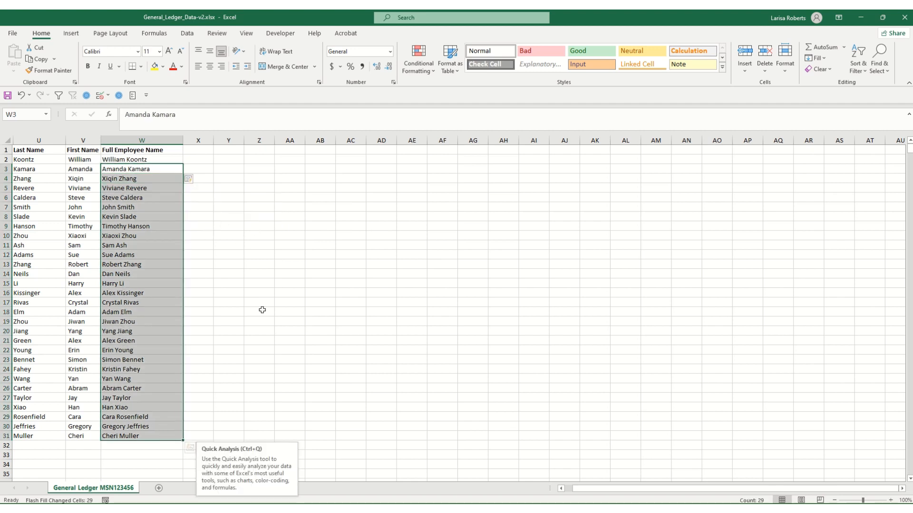
{"action": "left_click", "coordinate": [262, 283]}
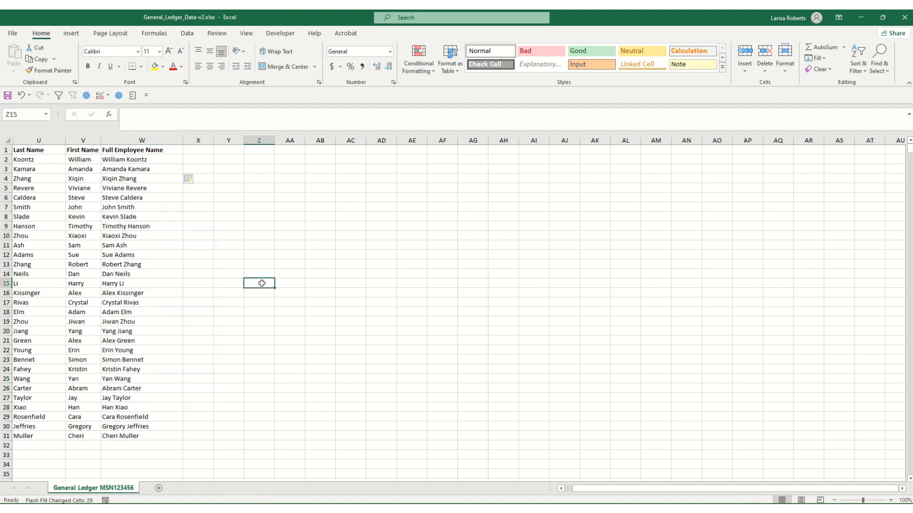
{"action": "left_click", "coordinate": [132, 149]}
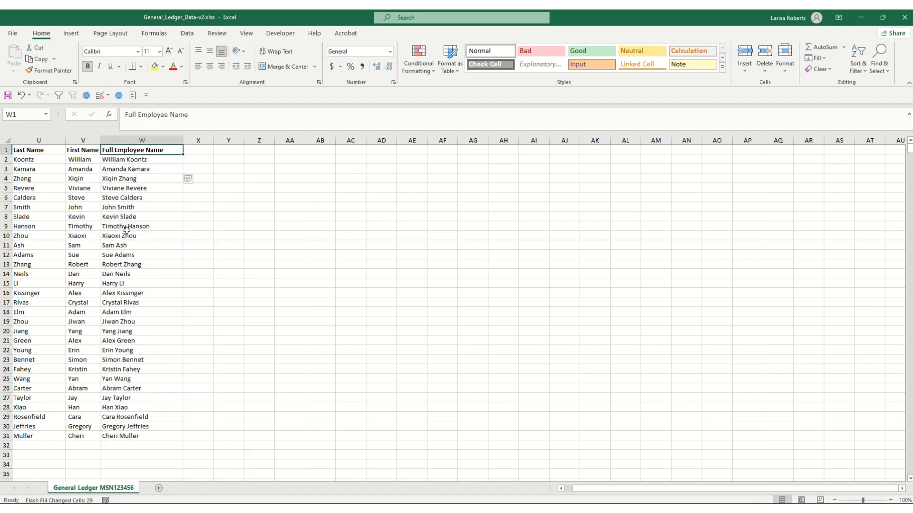
{"action": "left_click", "coordinate": [116, 208]}
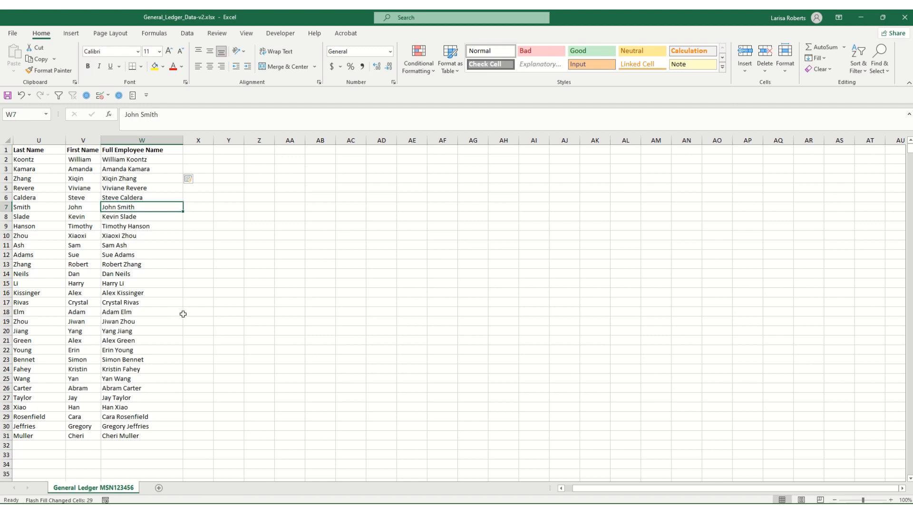
{"action": "left_click", "coordinate": [188, 179]}
{"action": "left_click", "coordinate": [264, 291]}
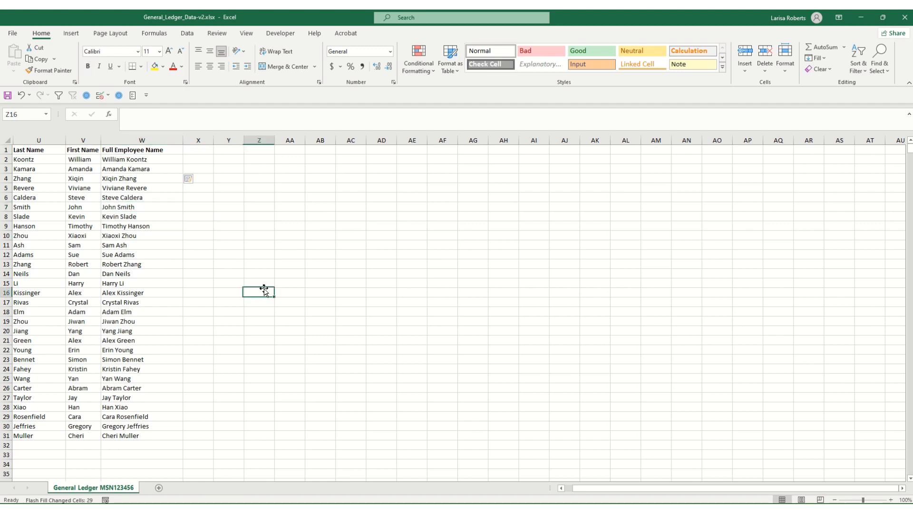